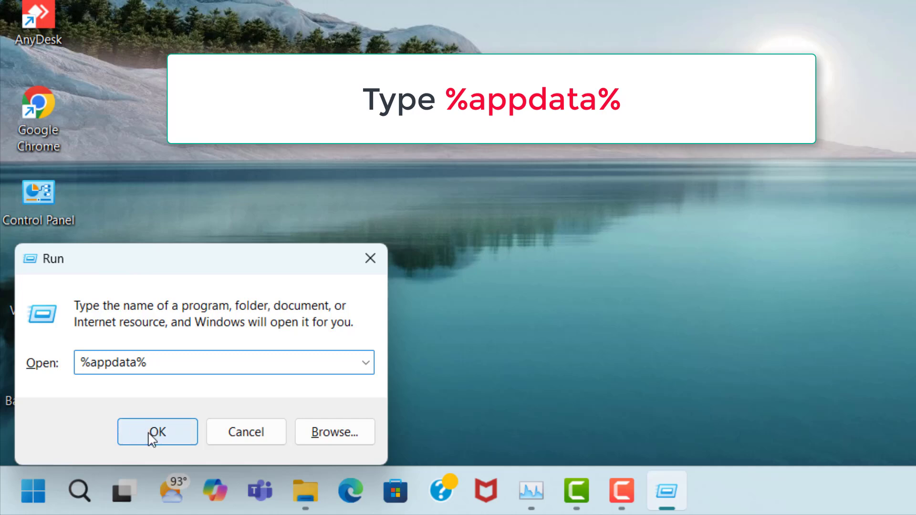
Open the user's AppData location by running %appdata% and go to the Temp folder inside Local
{"action": "left_click", "coordinate": [177, 434]}
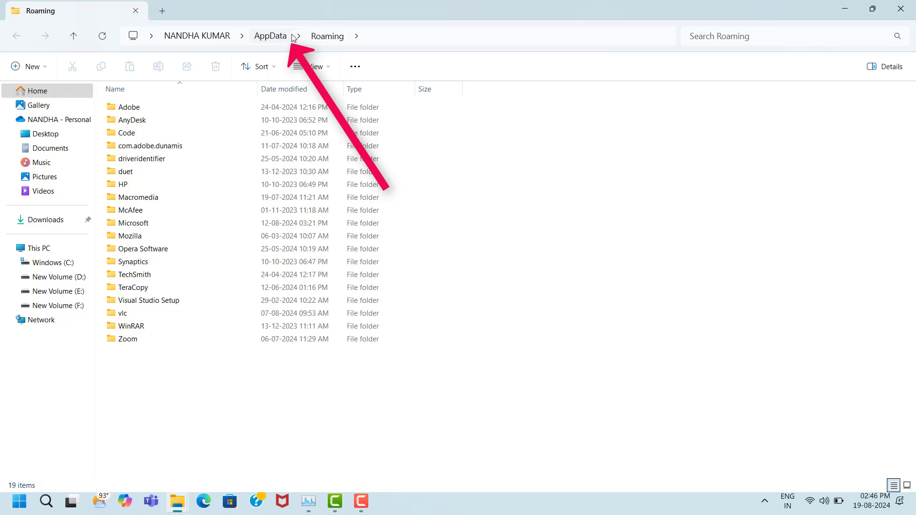
{"action": "left_click", "coordinate": [273, 36]}
{"action": "left_click", "coordinate": [107, 109]}
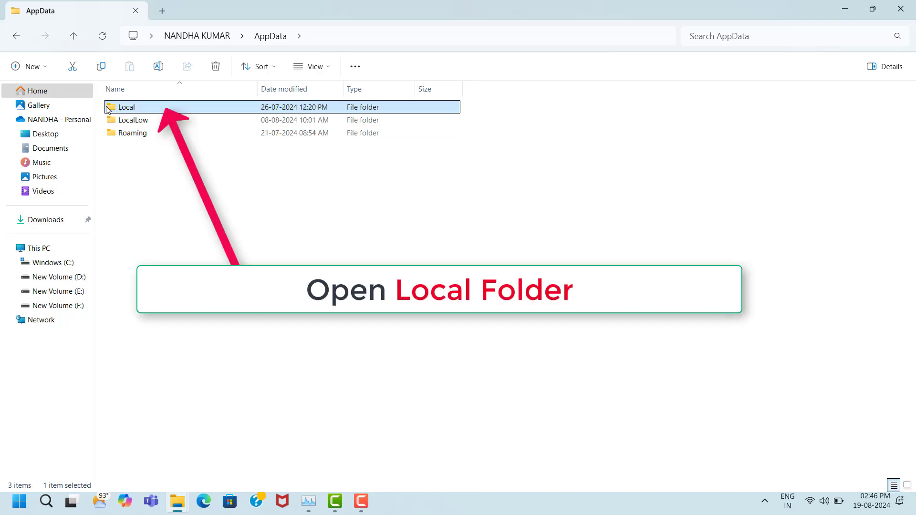
{"action": "double_click", "coordinate": [147, 108]}
{"action": "scroll", "coordinate": [153, 327], "scroll_direction": "down", "scroll_amount": 1}
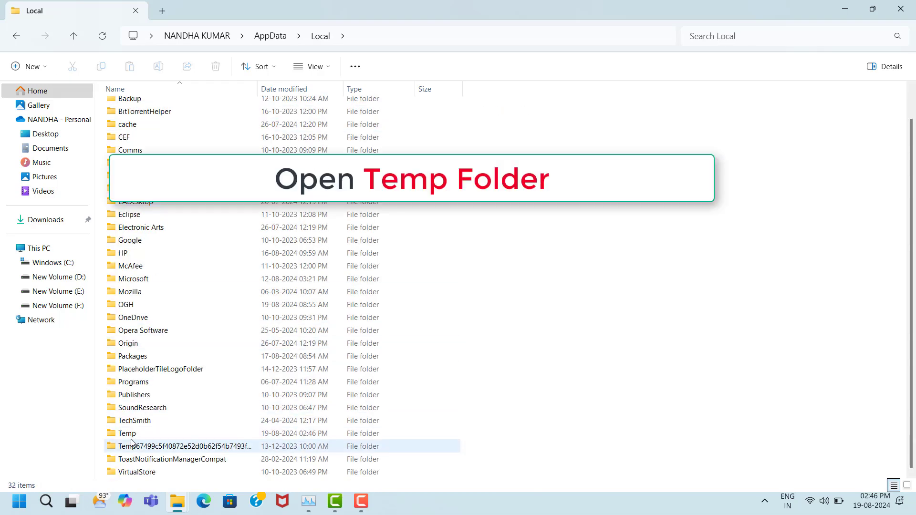
{"action": "left_click", "coordinate": [114, 436]}
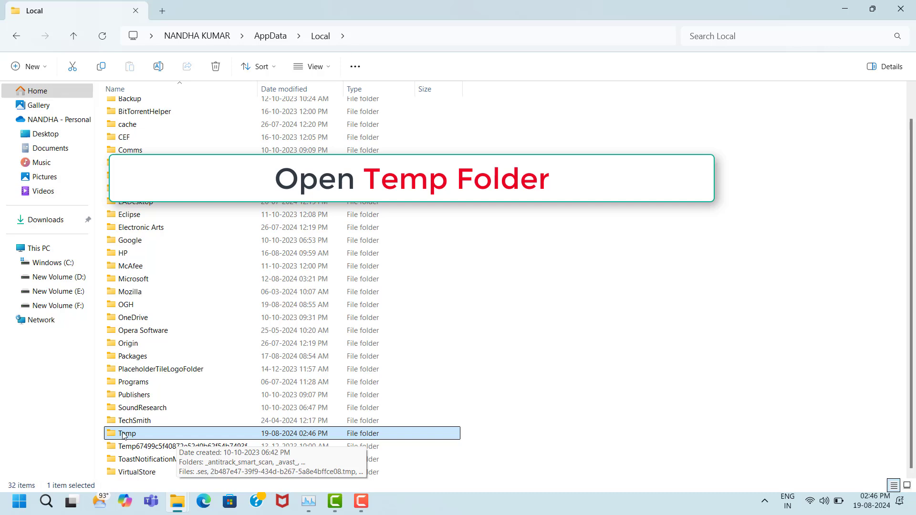
{"action": "double_click", "coordinate": [145, 435]}
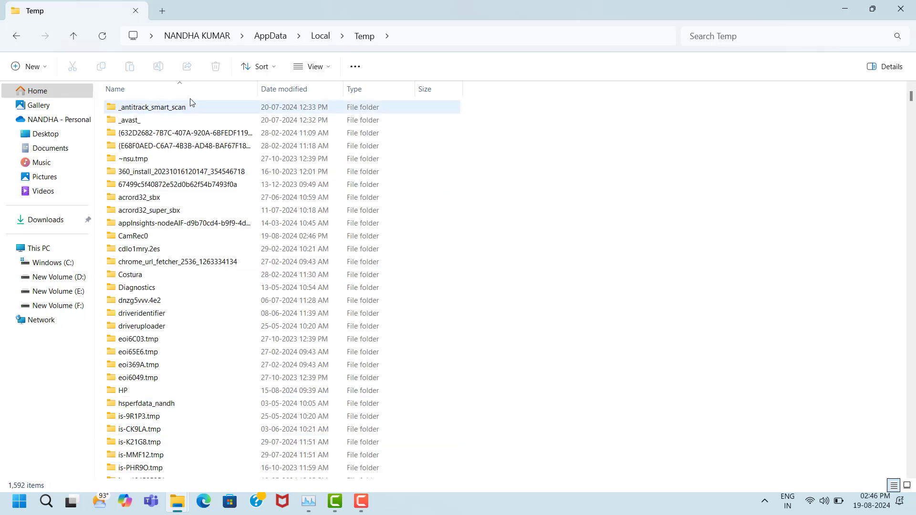
Select all files and folders in the user's local Temp folder for deletion
{"action": "left_click", "coordinate": [194, 108]}
{"action": "key", "text": "ctrl+a"}
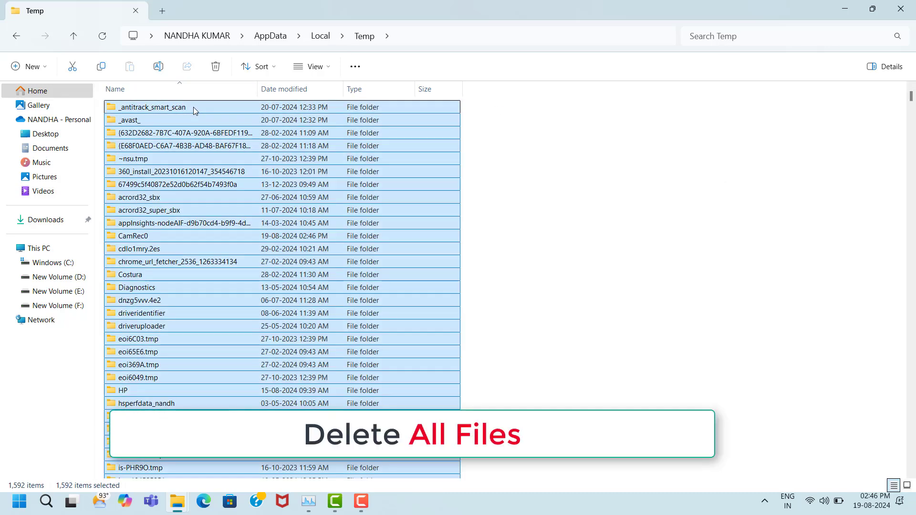
{"action": "right_click", "coordinate": [194, 108]}
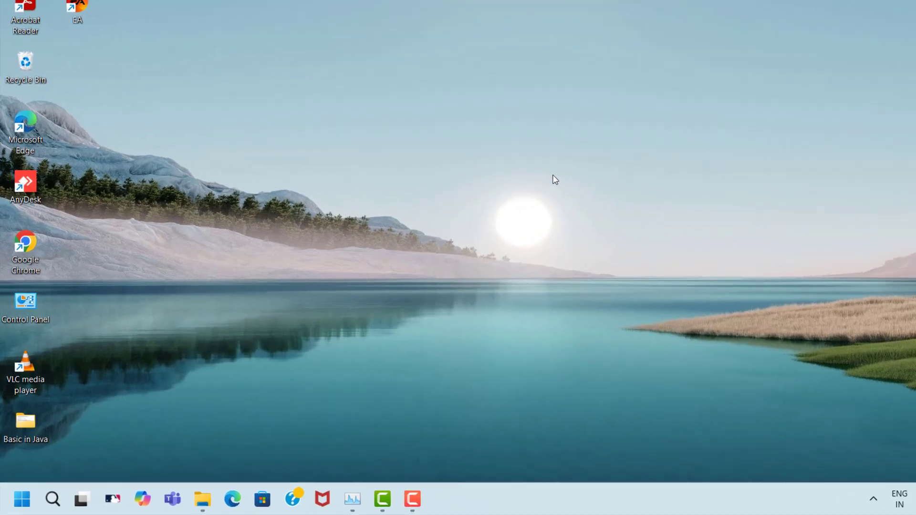
Open the Windows system Temp folder by running the temp command
{"action": "key", "text": "super+r"}
{"action": "type", "text": "t"}
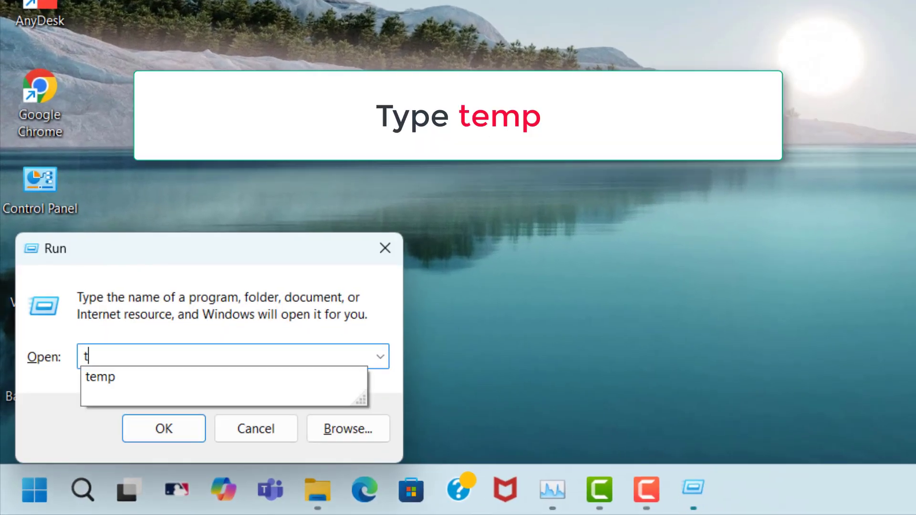
{"action": "type", "text": "emp"}
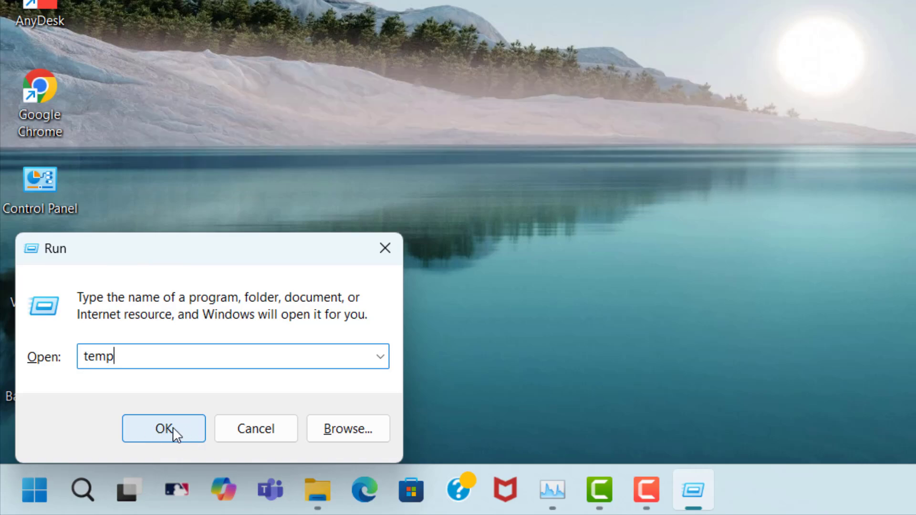
{"action": "left_click", "coordinate": [185, 428]}
Select all files and folders in the Windows system Temp folder for deletion
{"action": "left_click", "coordinate": [218, 107]}
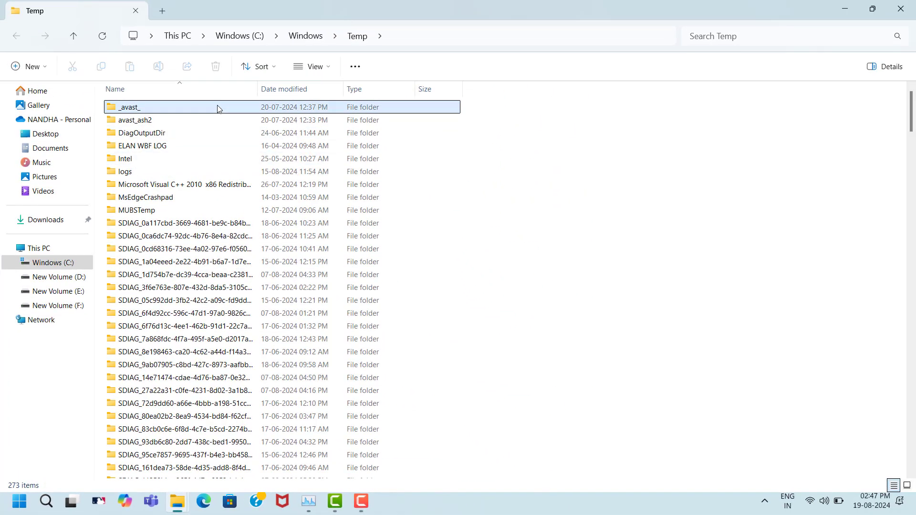
{"action": "key", "text": "ctrl+a"}
{"action": "right_click", "coordinate": [219, 108]}
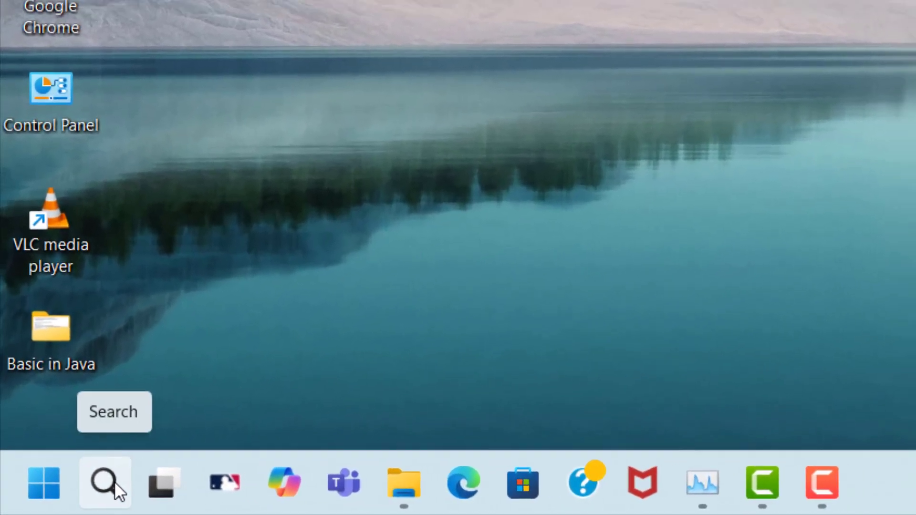
Find the Windows Update settings through system search and start a check for updates
{"action": "left_click", "coordinate": [115, 481]}
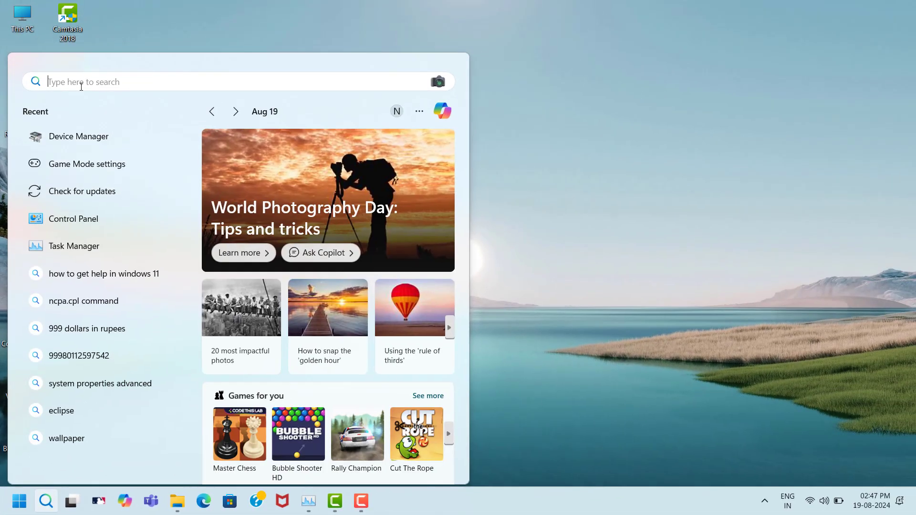
{"action": "type", "text": "che"}
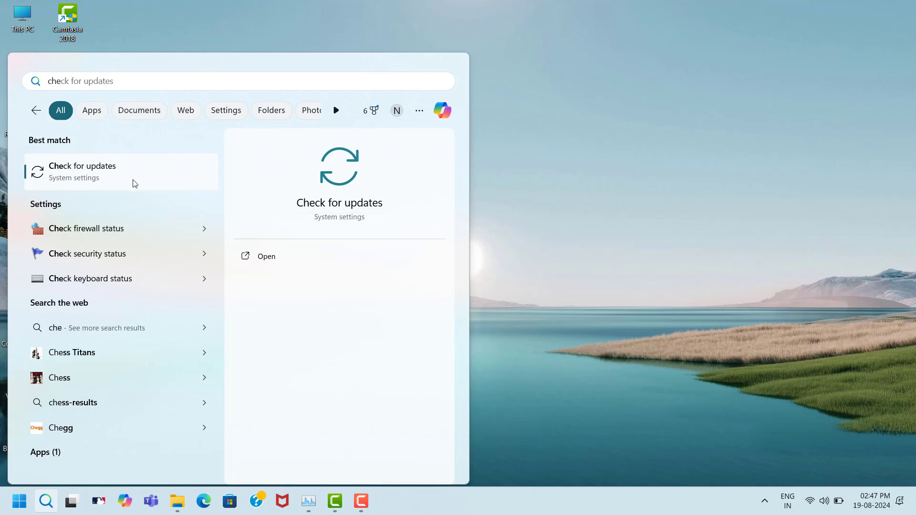
{"action": "left_click", "coordinate": [137, 185]}
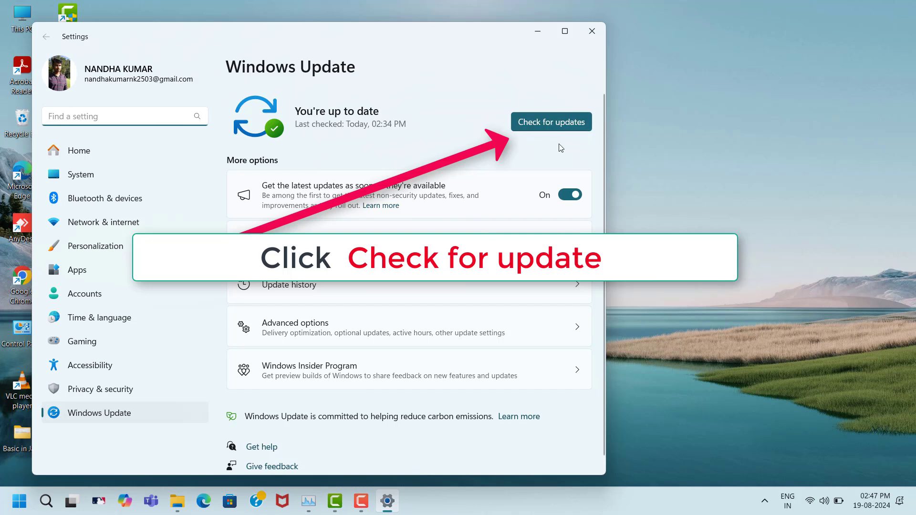
{"action": "left_click", "coordinate": [552, 121]}
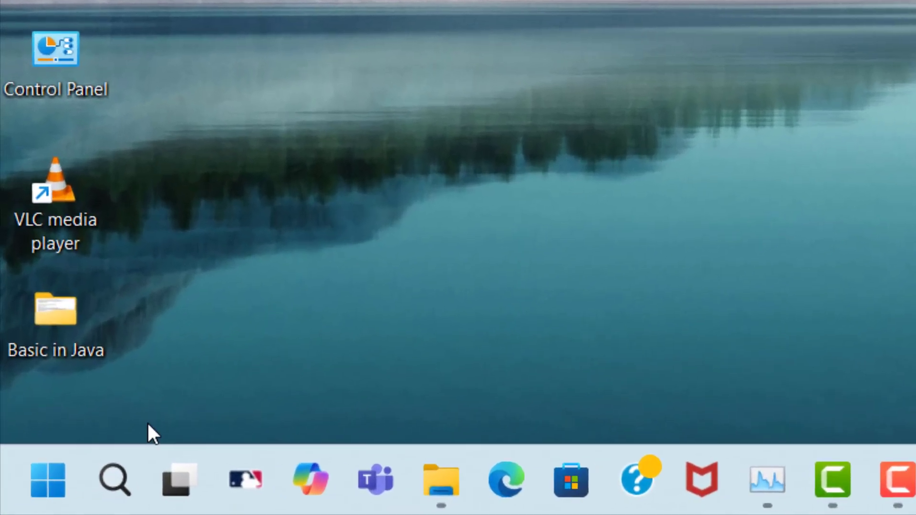
Search the system for the Game Mode settings and turn on Game Mode
{"action": "left_click", "coordinate": [124, 478]}
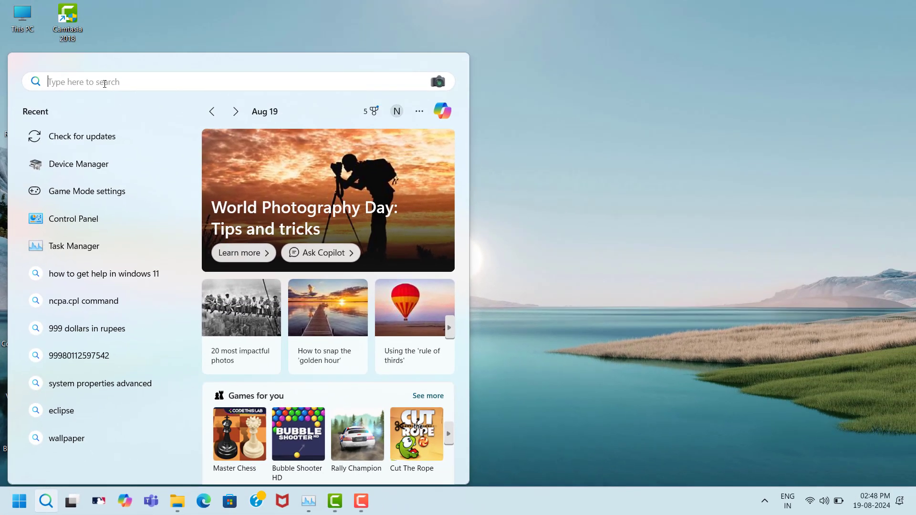
{"action": "type", "text": "game m"}
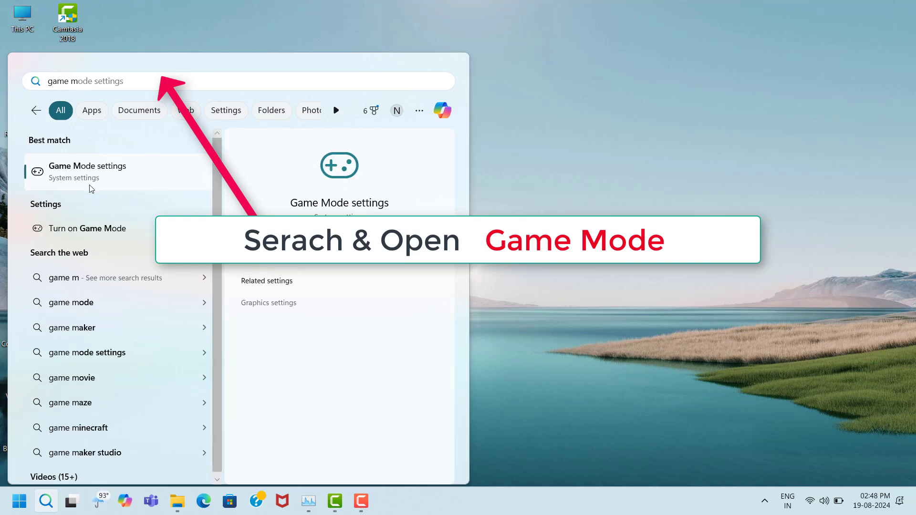
{"action": "left_click", "coordinate": [119, 181]}
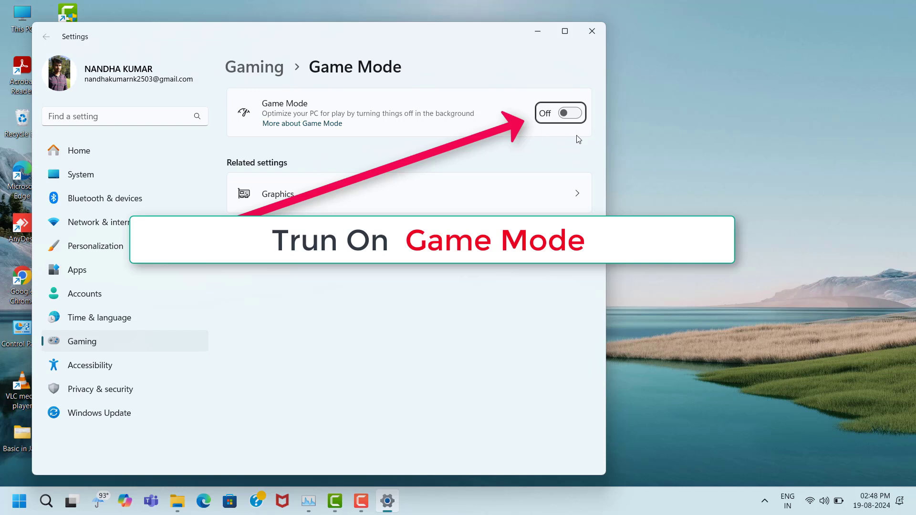
{"action": "left_click", "coordinate": [573, 115]}
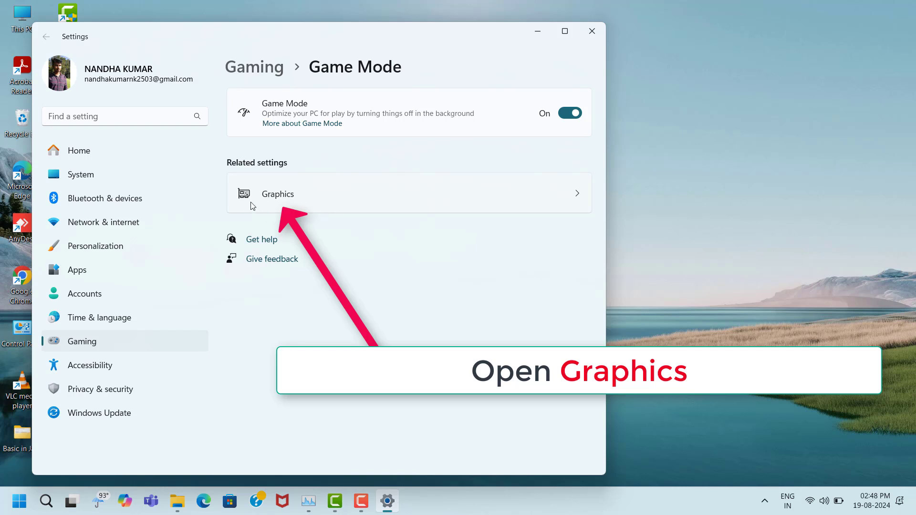
Turn on optimizations for windowed games in the default graphics settings
{"action": "left_click", "coordinate": [363, 198]}
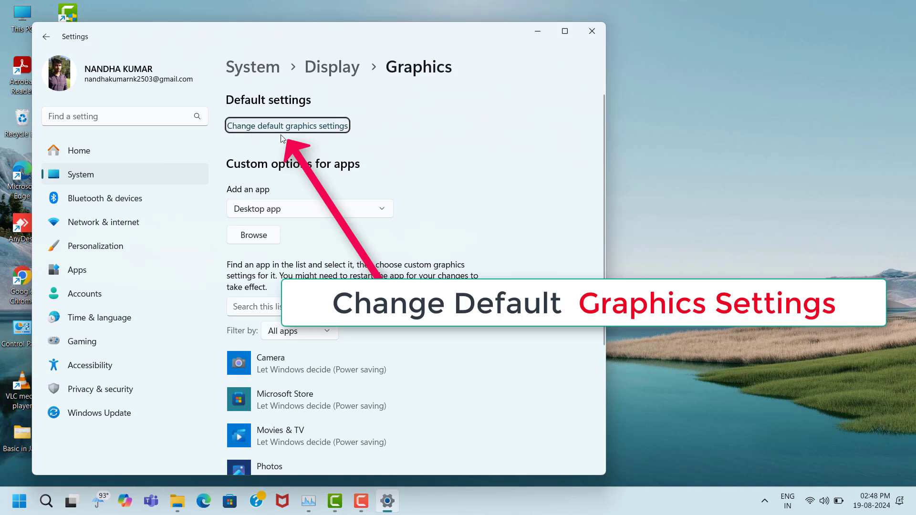
{"action": "left_click", "coordinate": [305, 129]}
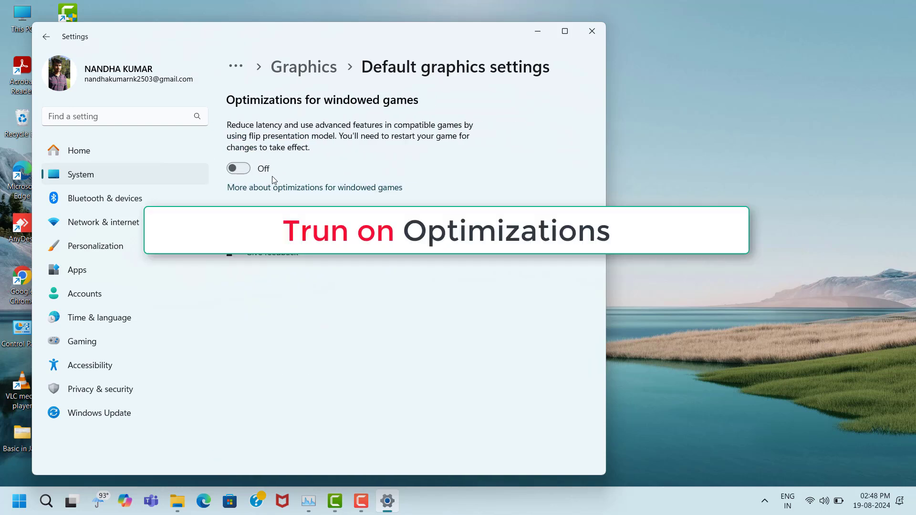
{"action": "left_click", "coordinate": [243, 170]}
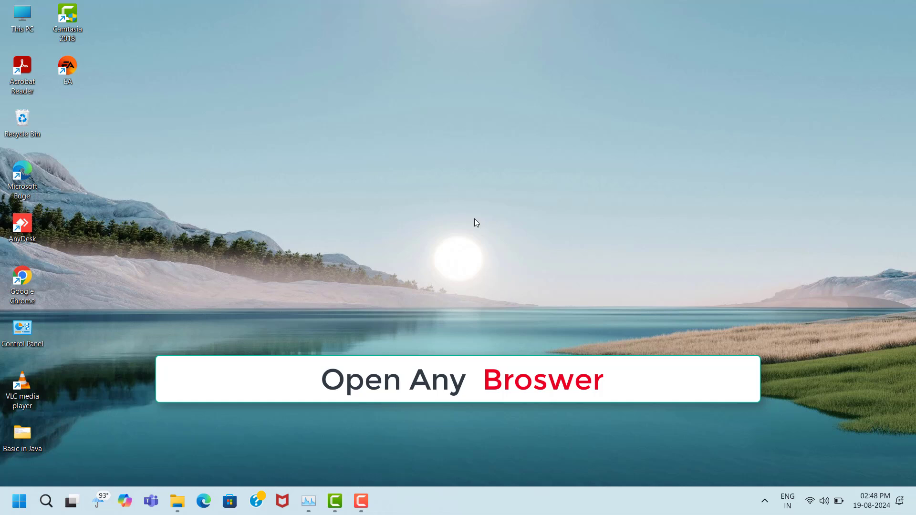
Open Google Chrome and search Google for "directx setup"
{"action": "double_click", "coordinate": [24, 279]}
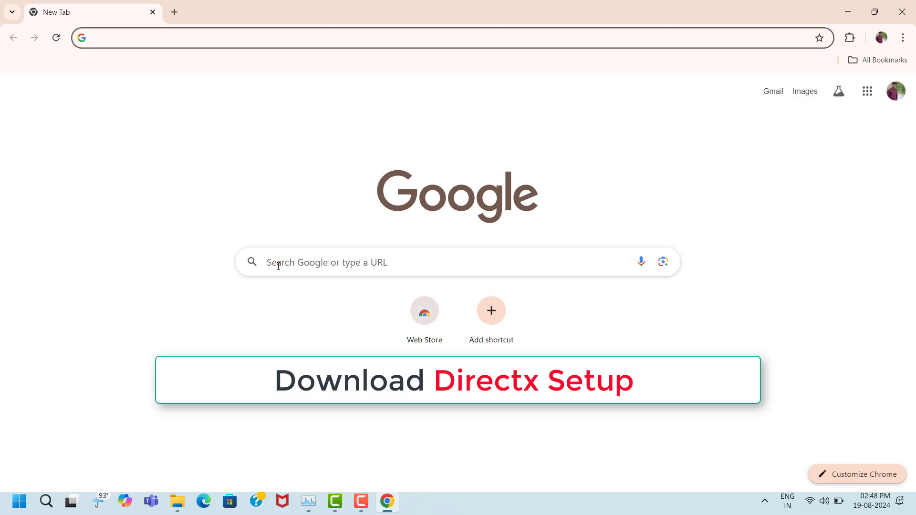
{"action": "left_click", "coordinate": [279, 265]}
{"action": "type", "text": "di"}
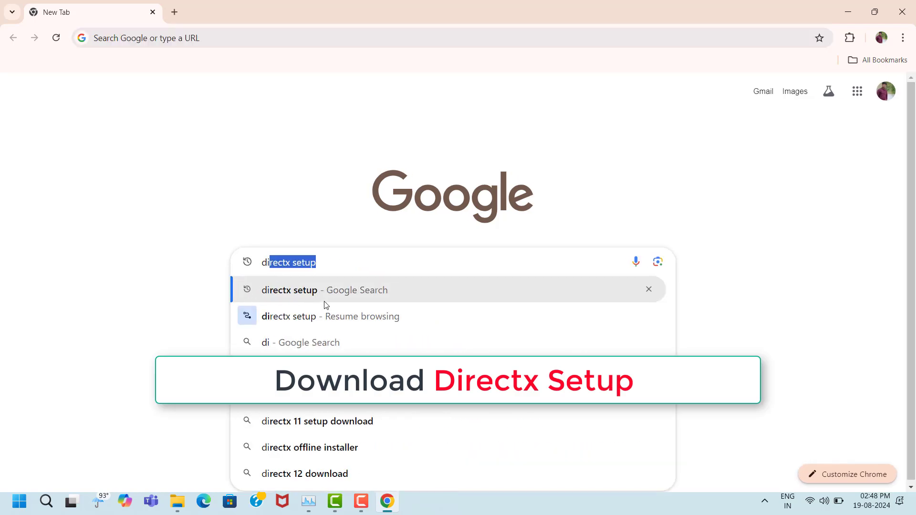
{"action": "left_click", "coordinate": [287, 294]}
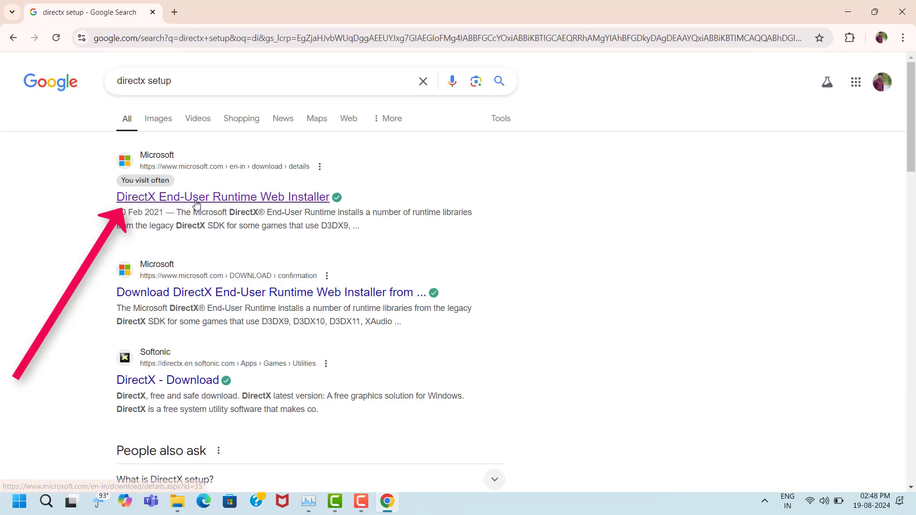
Download the English DirectX End-User Runtime Web Installer, dxwebsetup.exe, from its Microsoft page
{"action": "left_click", "coordinate": [241, 203]}
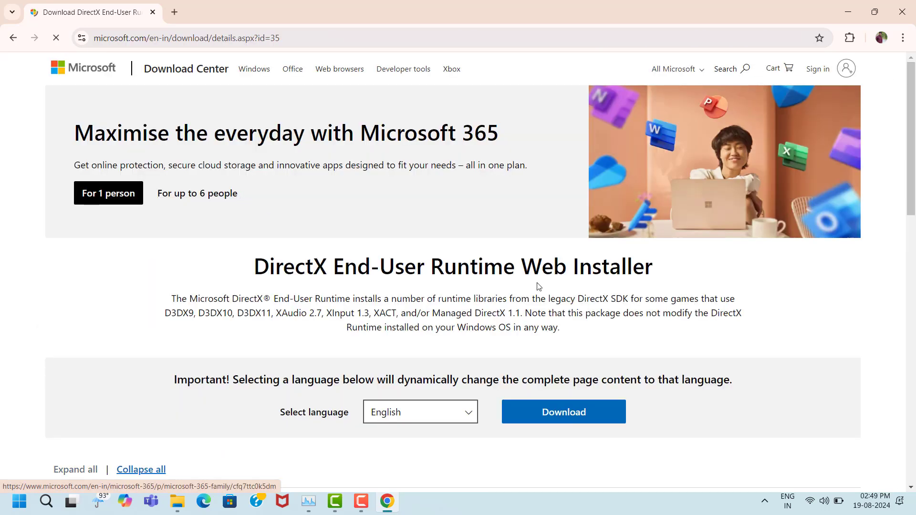
{"action": "scroll", "coordinate": [530, 238], "scroll_direction": "down", "scroll_amount": 5}
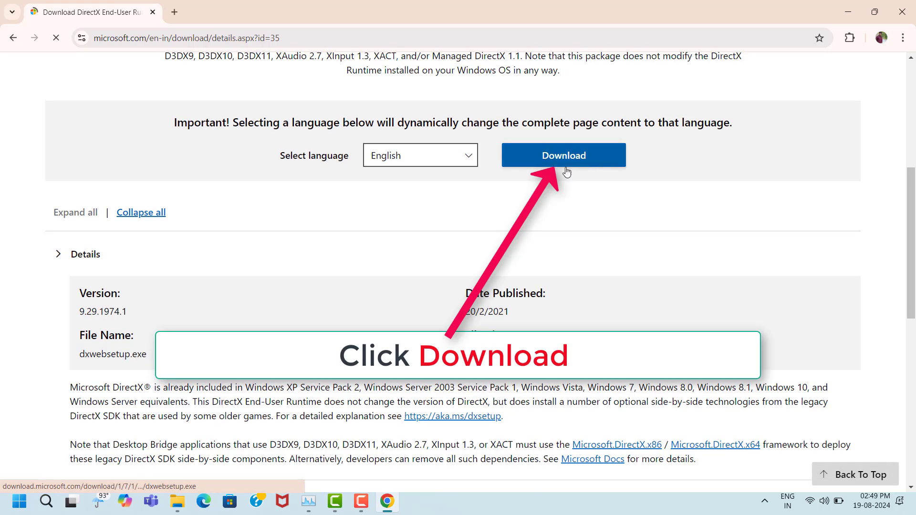
{"action": "left_click", "coordinate": [585, 166]}
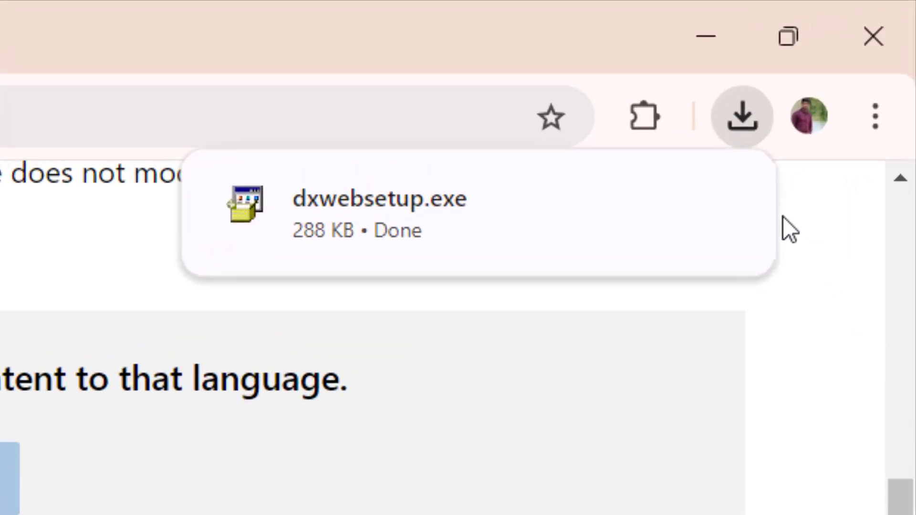
Run the downloaded dxwebsetup.exe, accept the license agreement and complete the DirectX setup wizard
{"action": "left_click", "coordinate": [720, 204]}
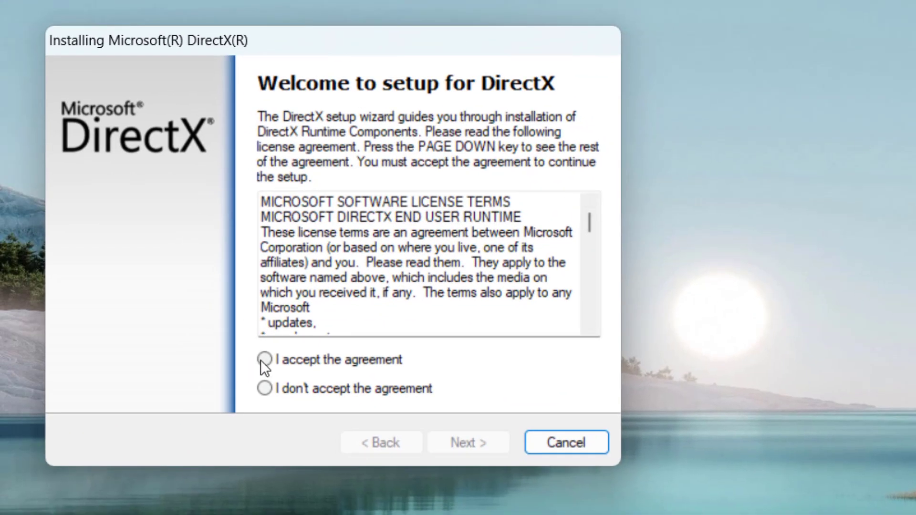
{"action": "left_click", "coordinate": [262, 360]}
{"action": "left_click", "coordinate": [489, 445]}
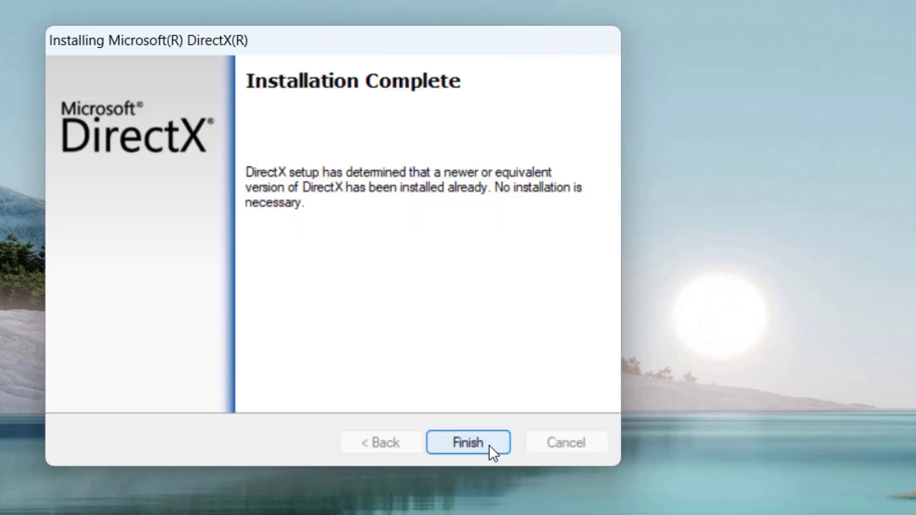
{"action": "left_click", "coordinate": [490, 445]}
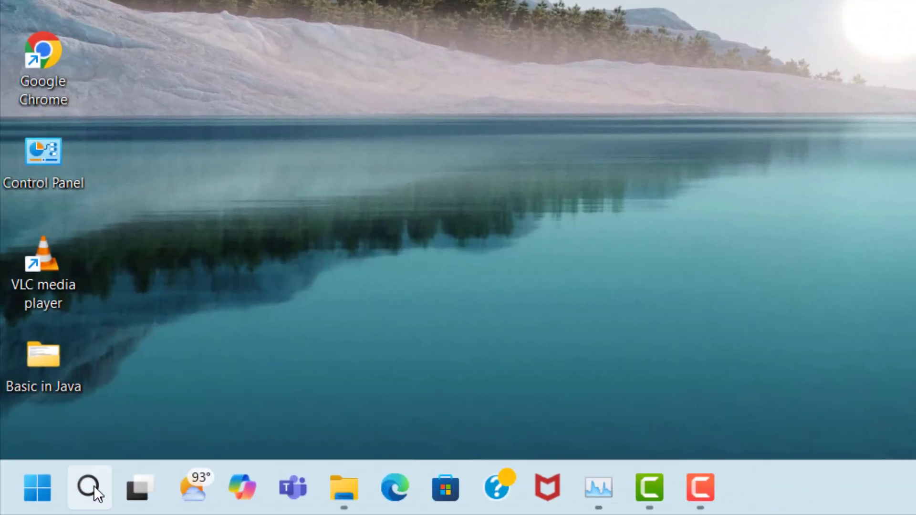
Open Device Manager through system search and expand the Display adapters category
{"action": "left_click", "coordinate": [93, 486]}
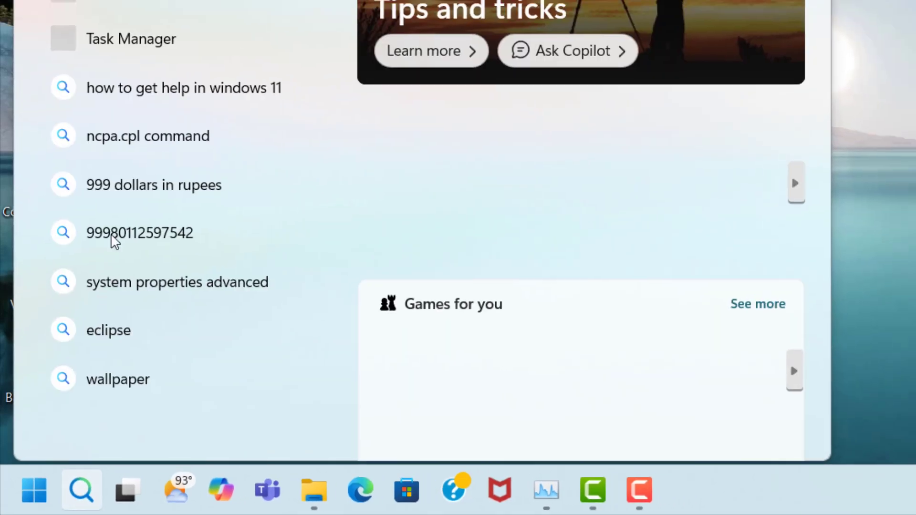
{"action": "type", "text": "dev"}
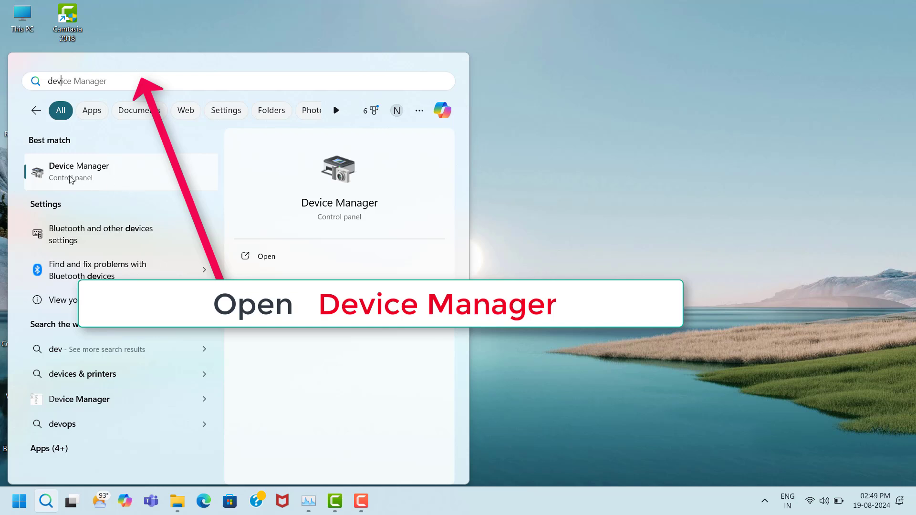
{"action": "left_click", "coordinate": [129, 181]}
{"action": "left_click", "coordinate": [91, 184]}
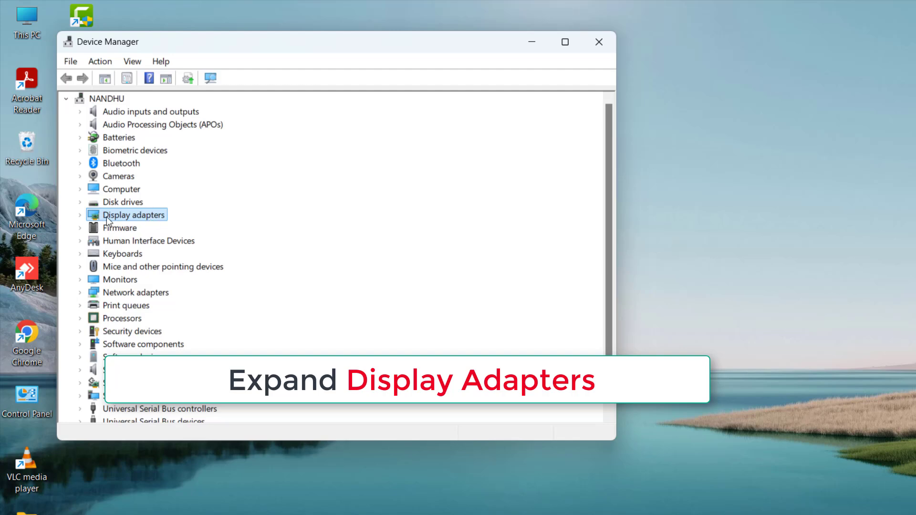
{"action": "left_click", "coordinate": [80, 215]}
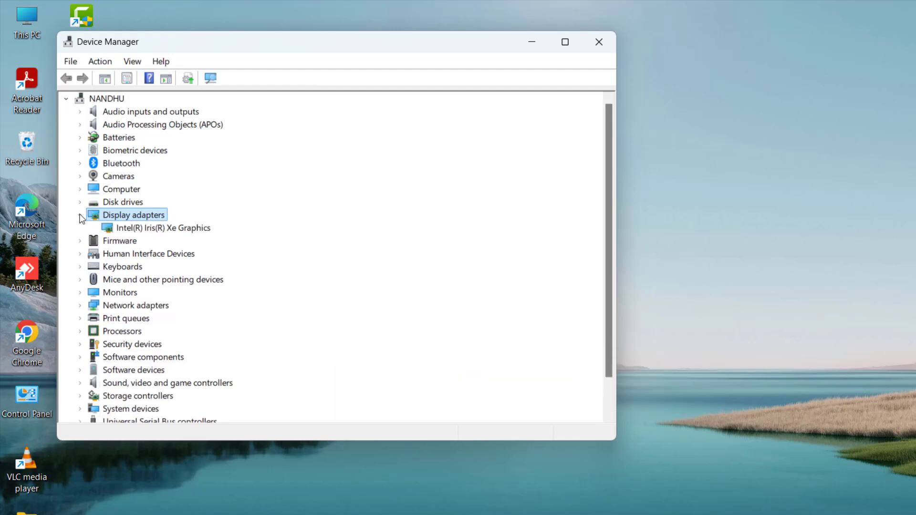
Update the Intel(R) Iris(R) Xe Graphics driver manually, installing the Intel(R) Iris(R) Xe Graphics model from the computer's list of available drivers
{"action": "left_click", "coordinate": [120, 230]}
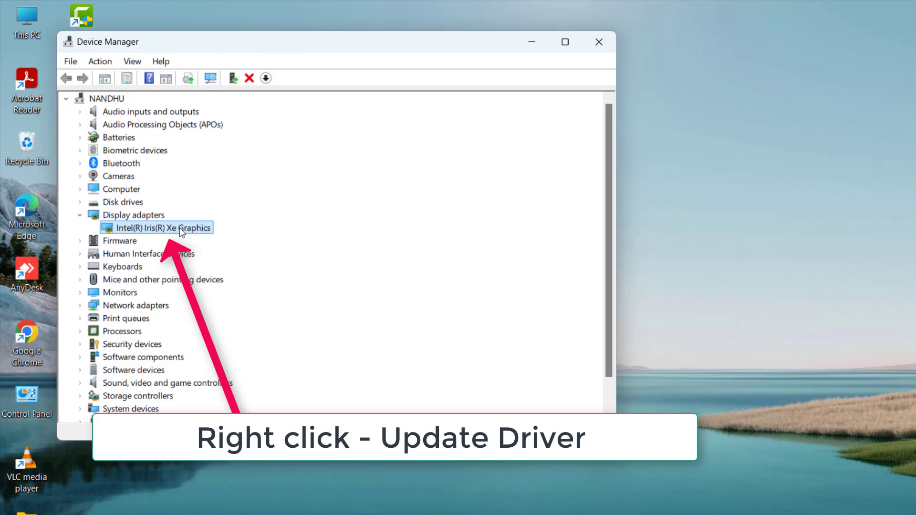
{"action": "right_click", "coordinate": [172, 232]}
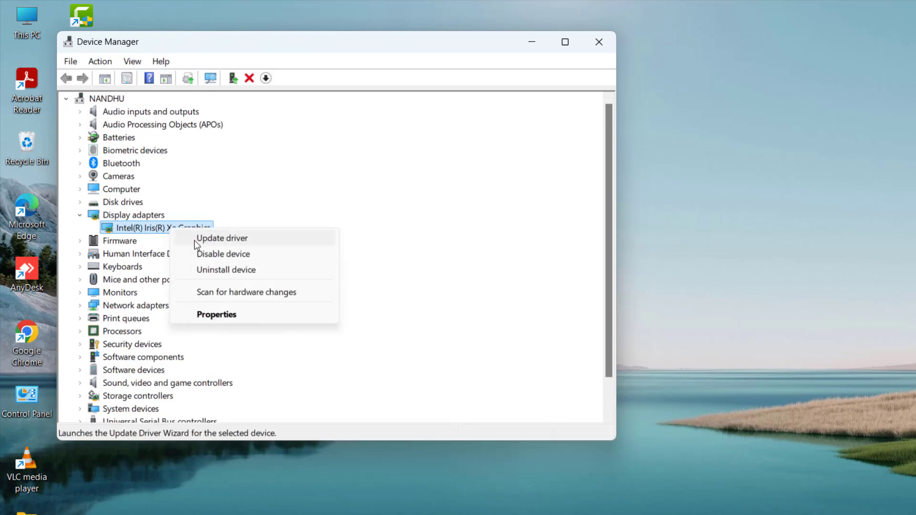
{"action": "left_click", "coordinate": [243, 239]}
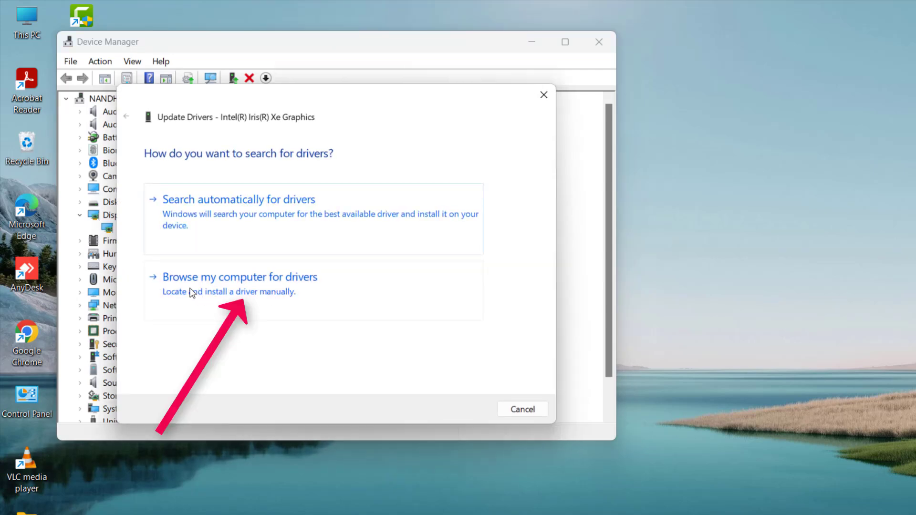
{"action": "left_click", "coordinate": [238, 292]}
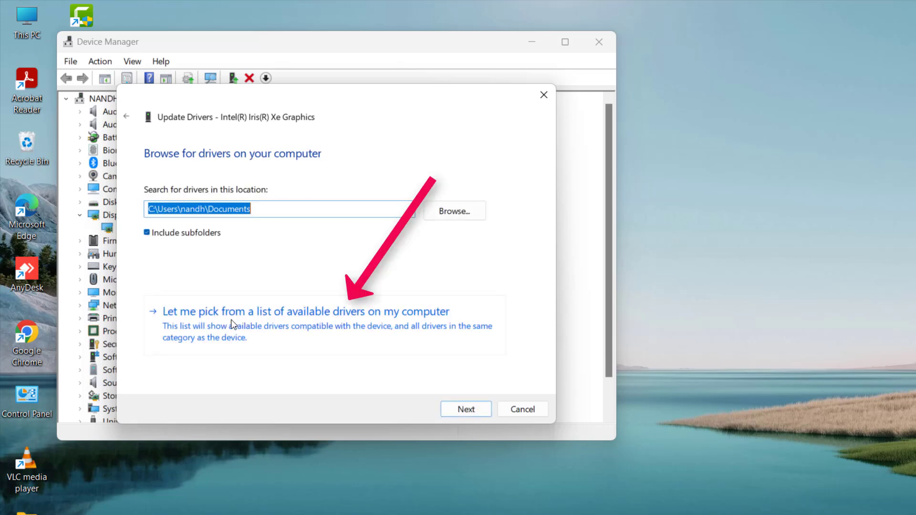
{"action": "left_click", "coordinate": [285, 330]}
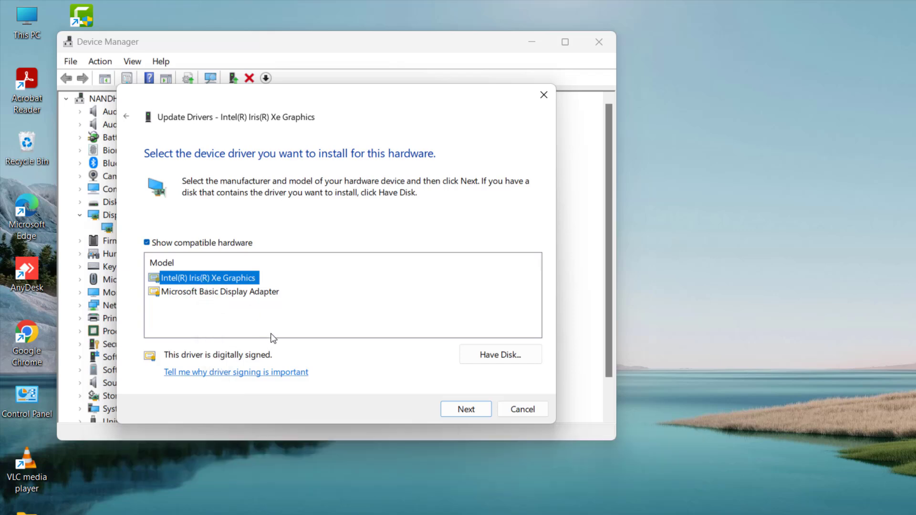
{"action": "left_click", "coordinate": [466, 409]}
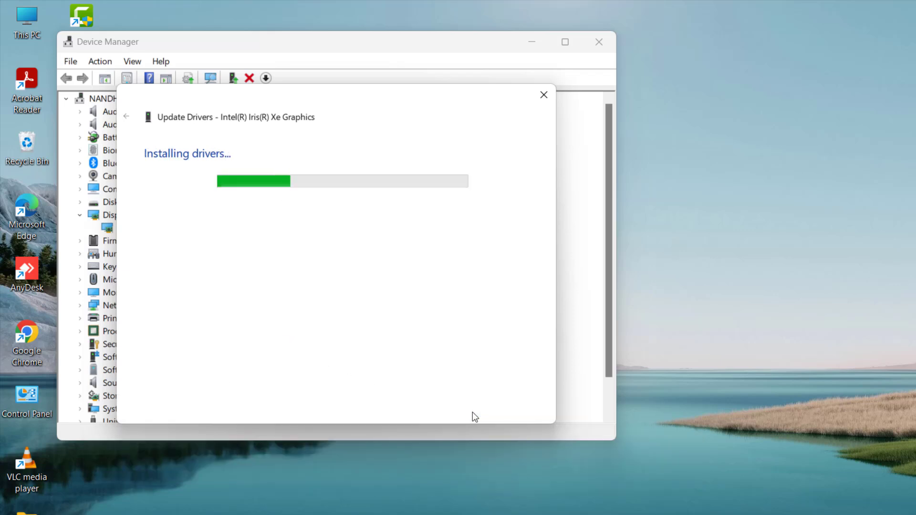